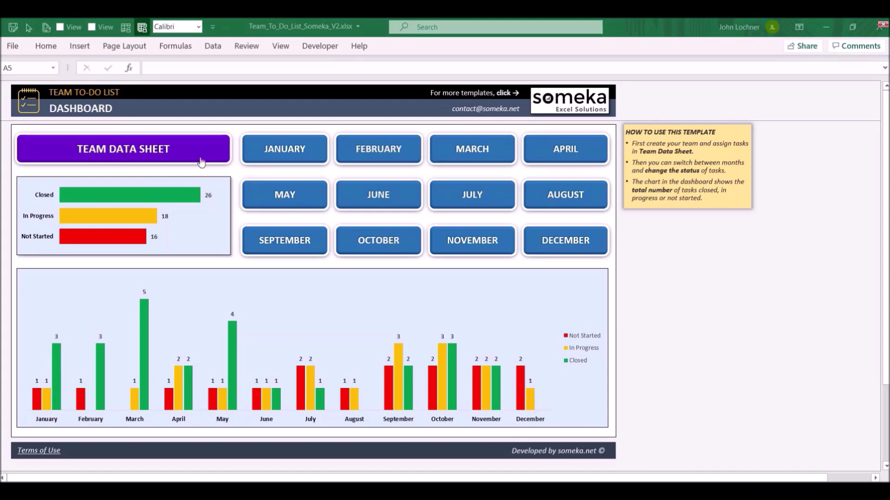
Go to the Team Data Sheet, with its ten team members and job assignment table.
left_click(192, 154)
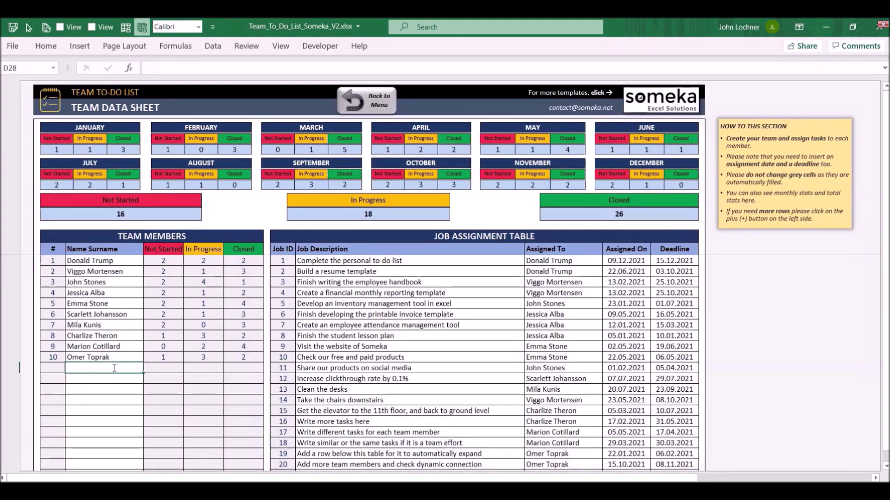
type("Adam Smith")
Enter Adam Smith as the eleventh team member and review job 3's assignee options.
key("Return")
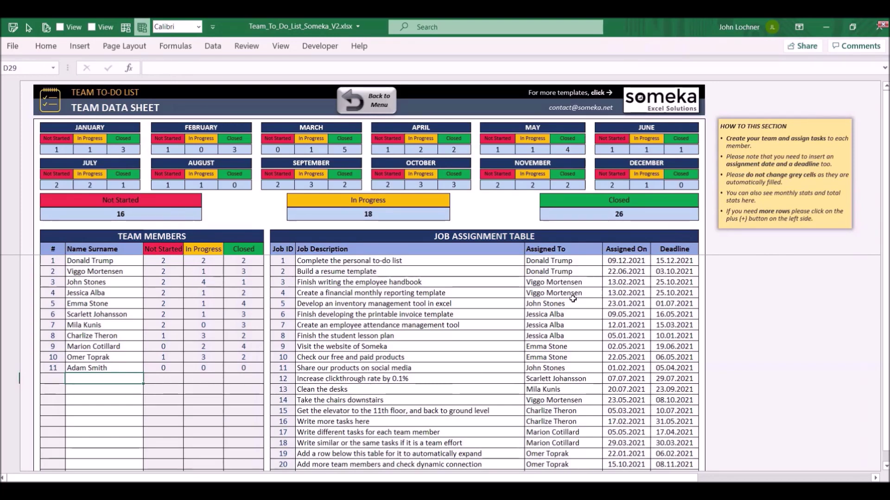
left_click(590, 282)
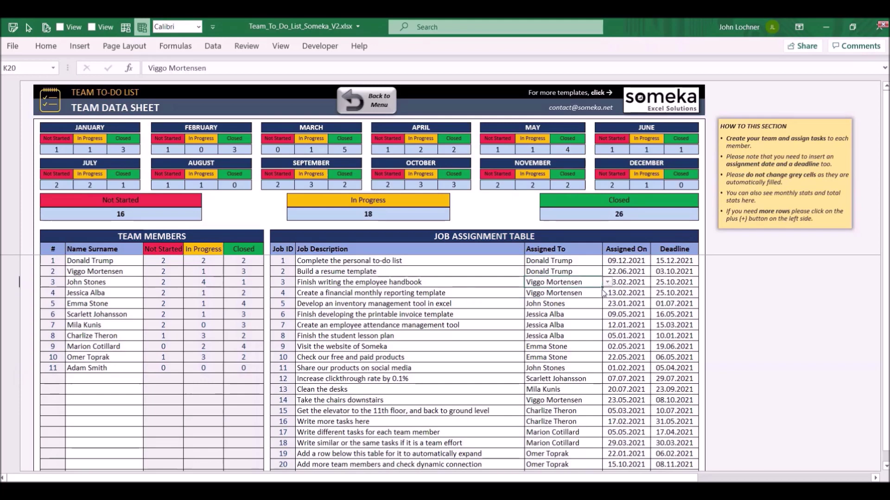
scroll(570, 317, "down", 3)
left_click(608, 282)
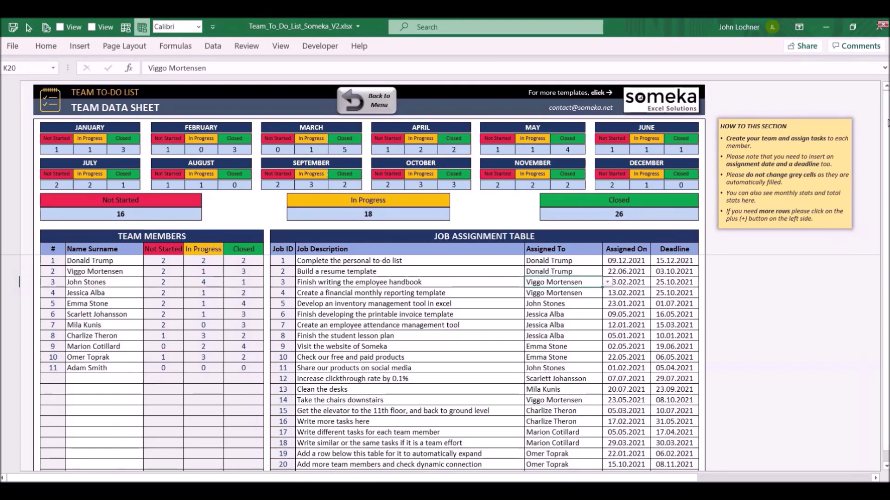
scroll(377, 313, "down", 15)
Add the task 'Schedule Monthly Meetings' for Adam Smith, dated 01.05.2022 to 30.05.2022.
left_click(378, 313)
type("Share our products on social media")
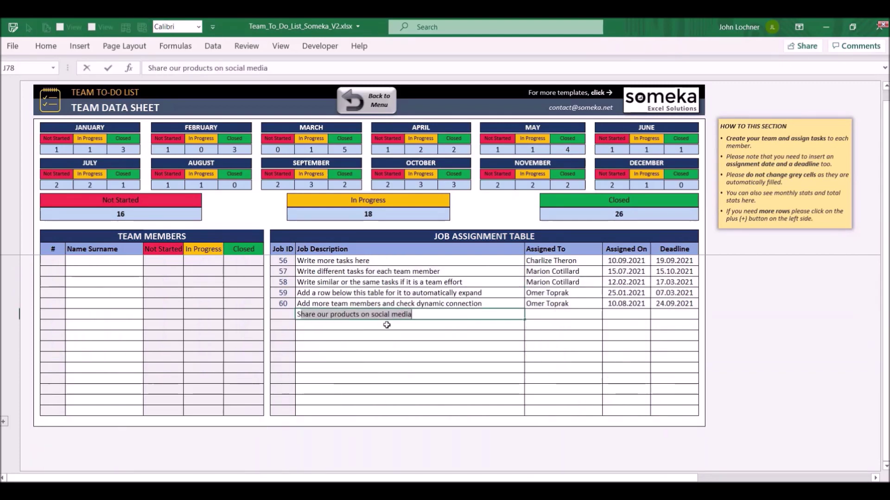
type("Schedule Monthly Meetings")
key("Tab")
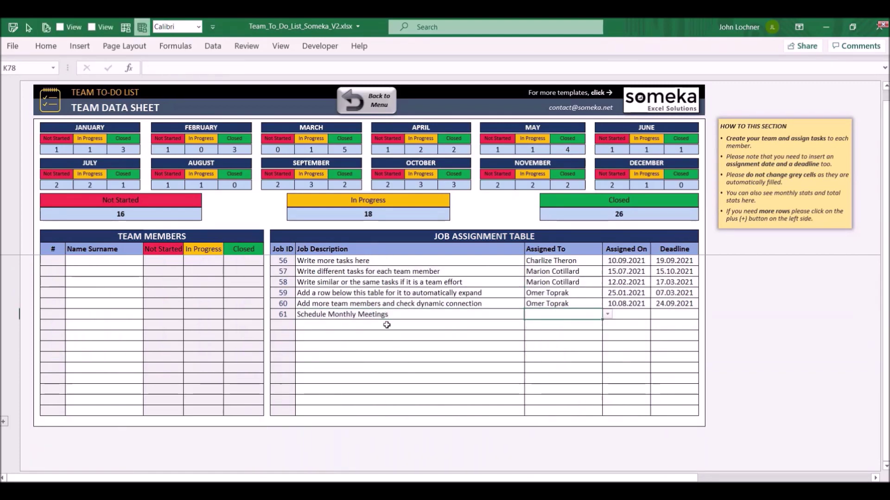
left_click(608, 314)
left_click(549, 320)
key("Tab")
type("01.05.2022")
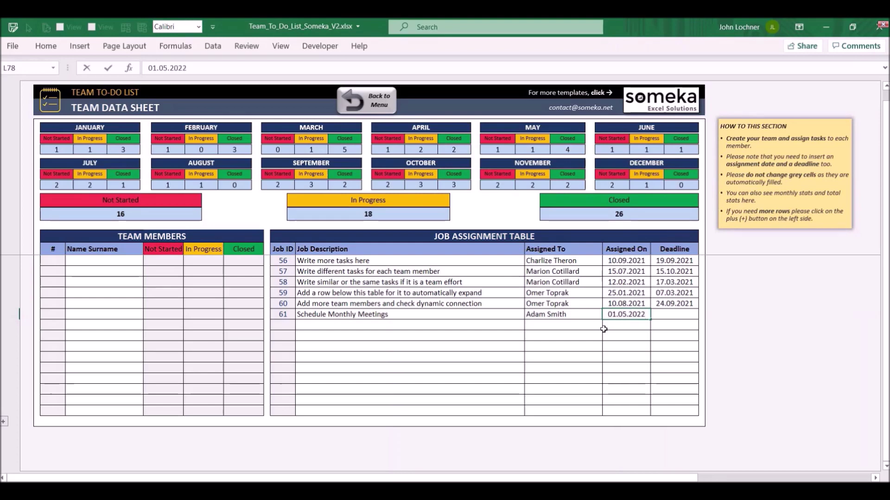
key("Tab")
type("30.05.2022")
key("Return")
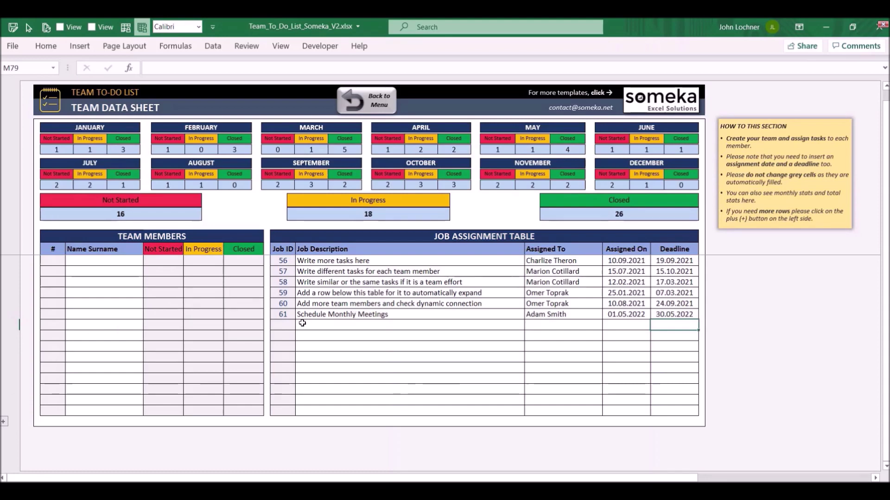
Confirm the new task's Job ID is 61 and select the empty member row below Adam Smith.
left_click(283, 315)
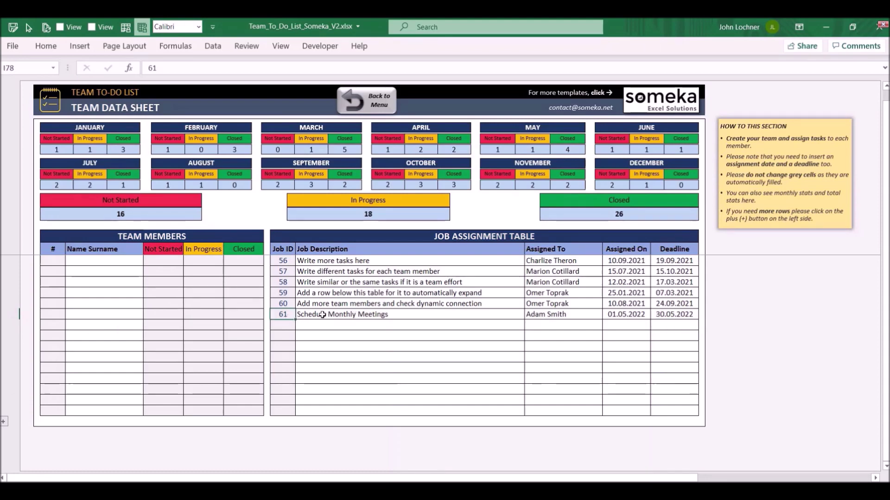
key("Right")
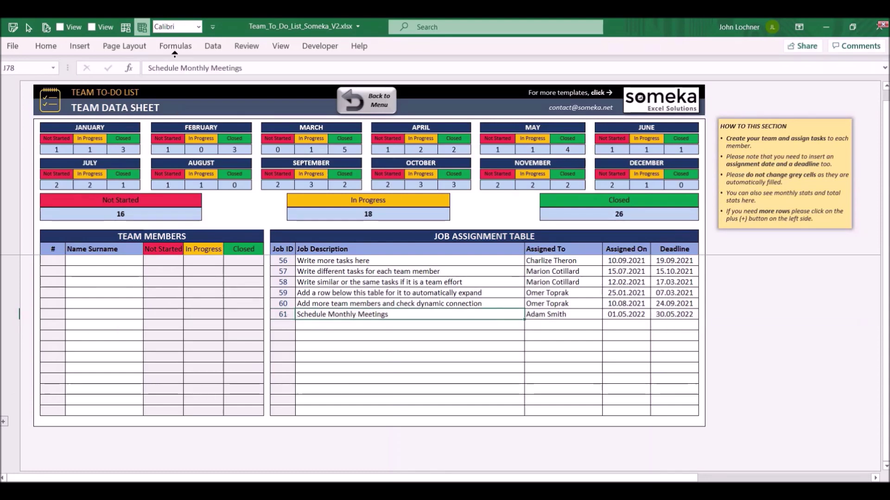
scroll(247, 363, "up", 15)
scroll(107, 376, "up", 3)
left_click(110, 376)
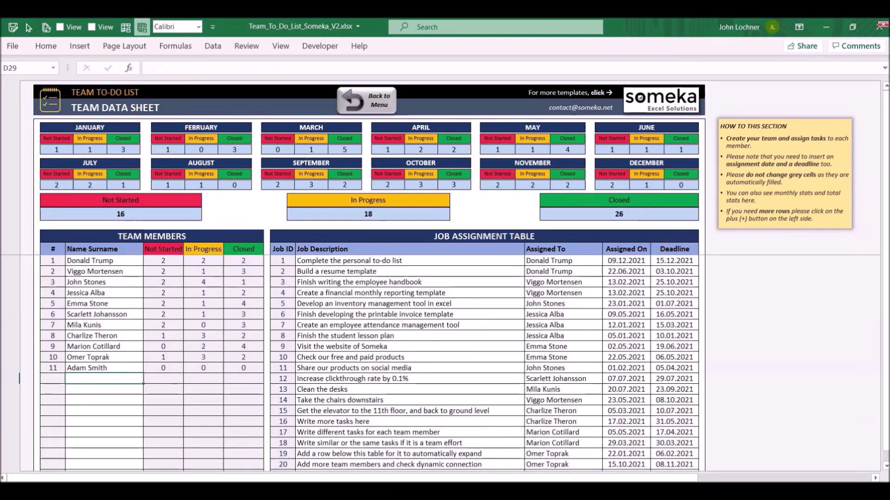
left_click_drag(885, 139, 886, 182)
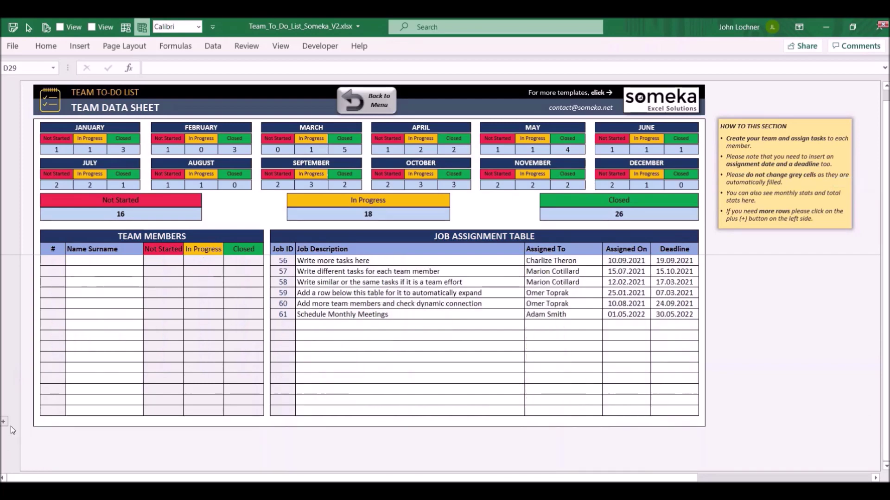
scroll(3, 424, "down", 3)
key("ctrl+Home")
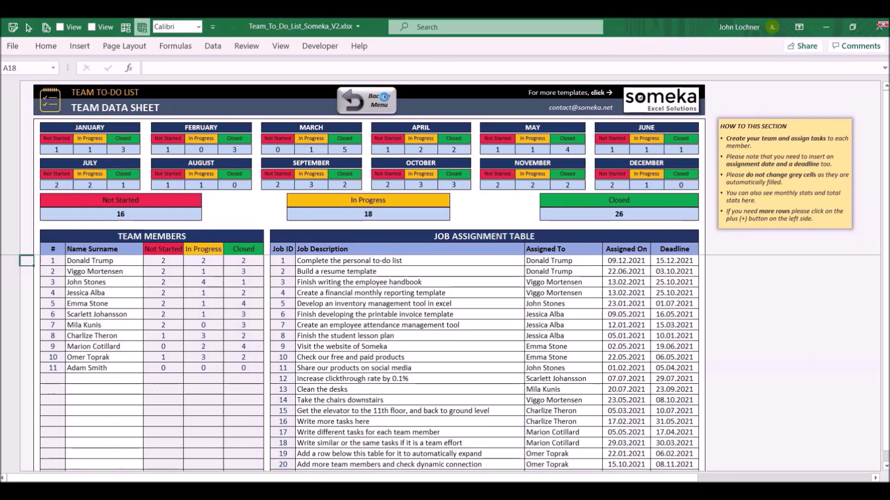
left_click(380, 98)
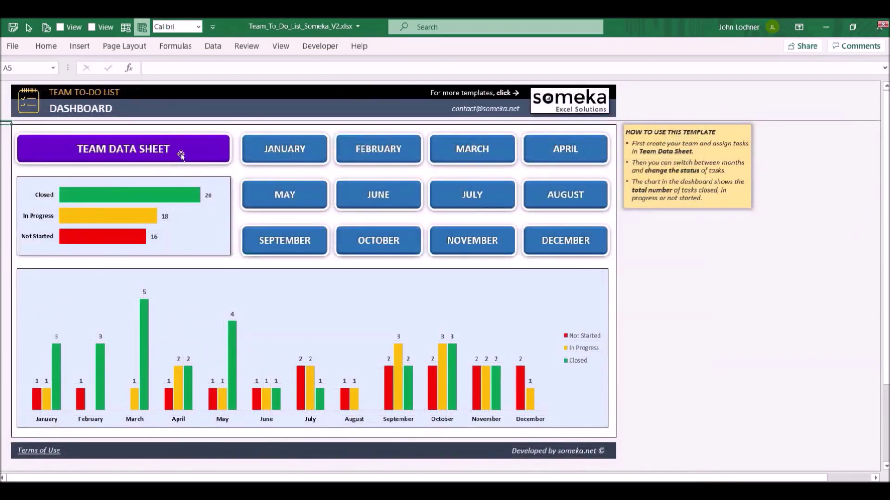
left_click(183, 155)
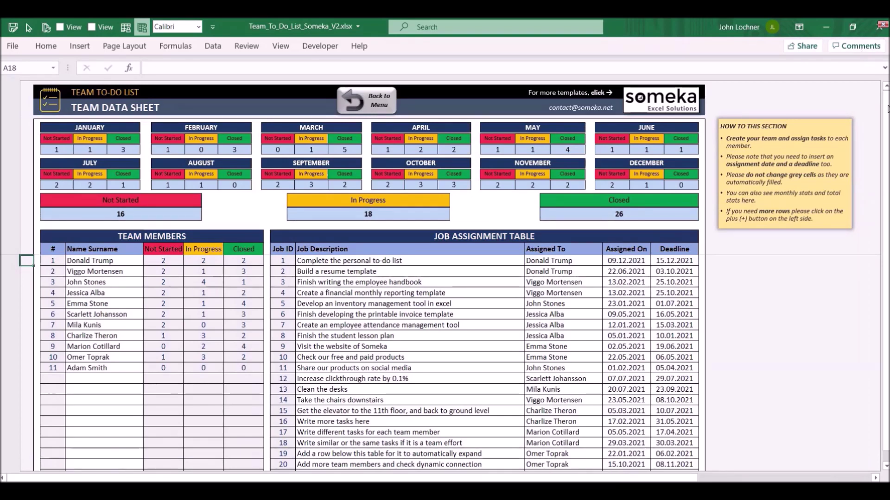
scroll(686, 308, "down", 15)
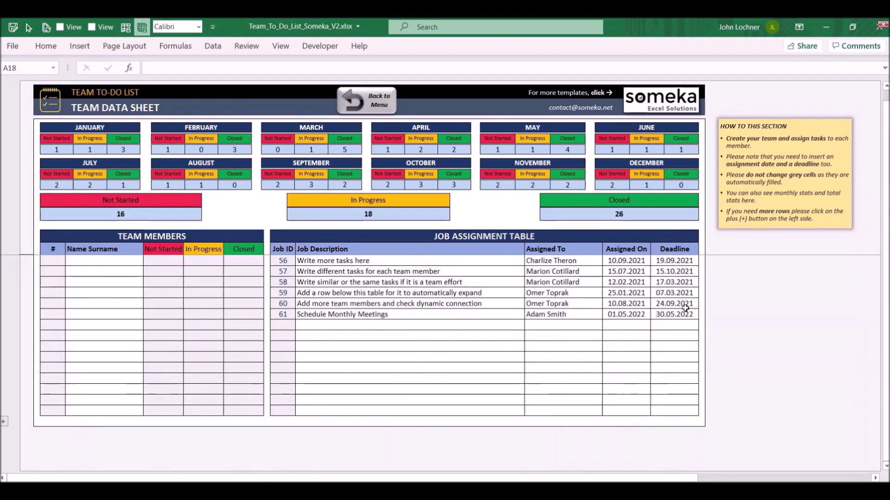
left_click(676, 315)
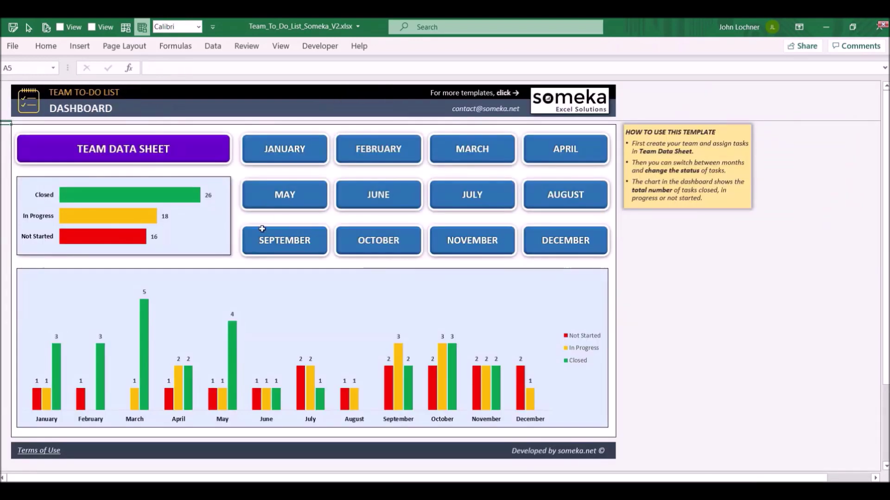
left_click(288, 197)
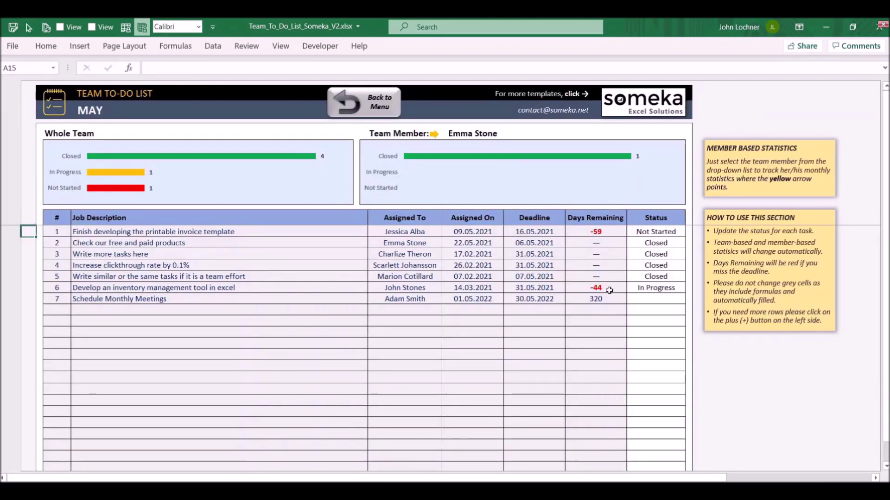
left_click(386, 106)
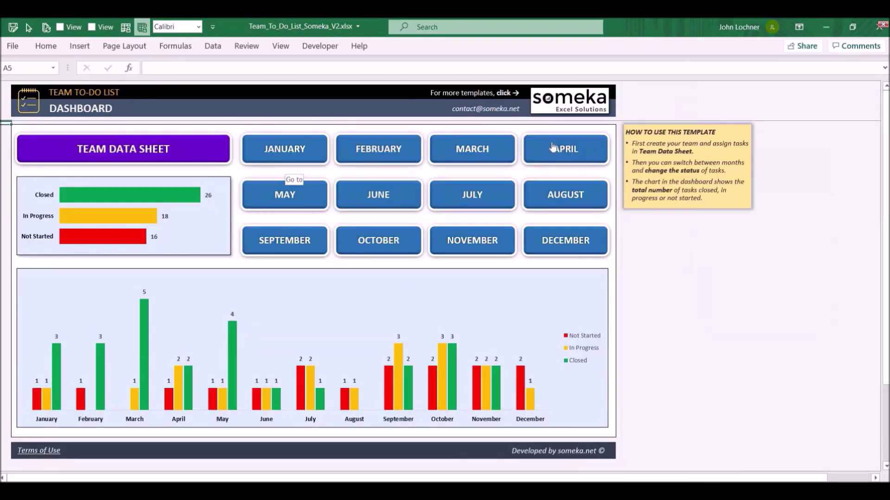
On the March sheet, change task 2's status from in progress to Closed.
left_click(488, 156)
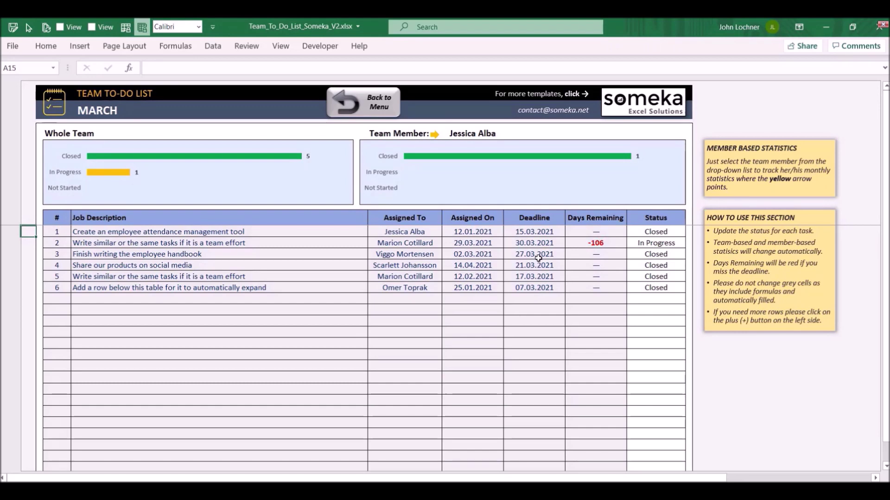
left_click(656, 242)
left_click(690, 242)
left_click(660, 266)
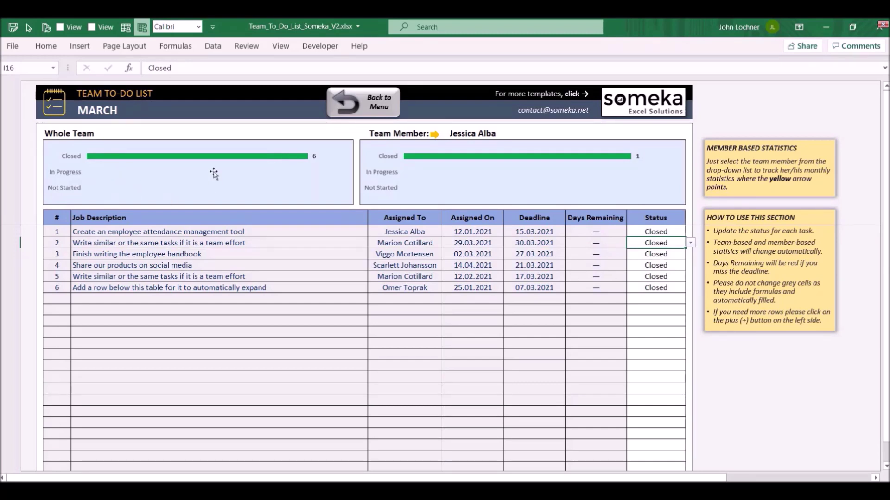
mouse_move(239, 156)
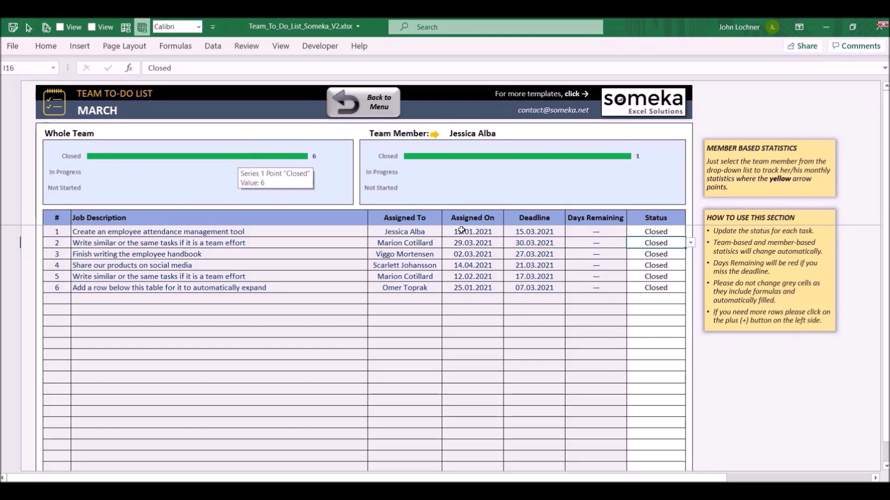
left_click(504, 136)
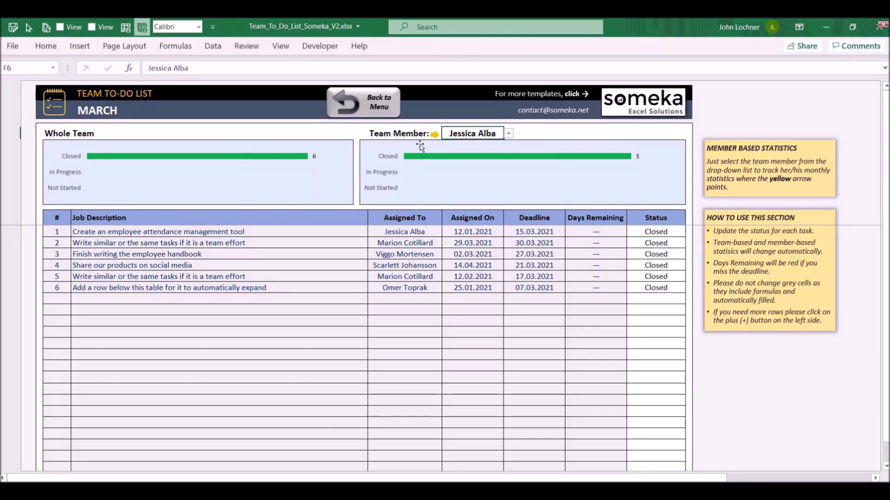
Pick Marion Cotillard as the team member to show her two closed March tasks.
left_click(508, 134)
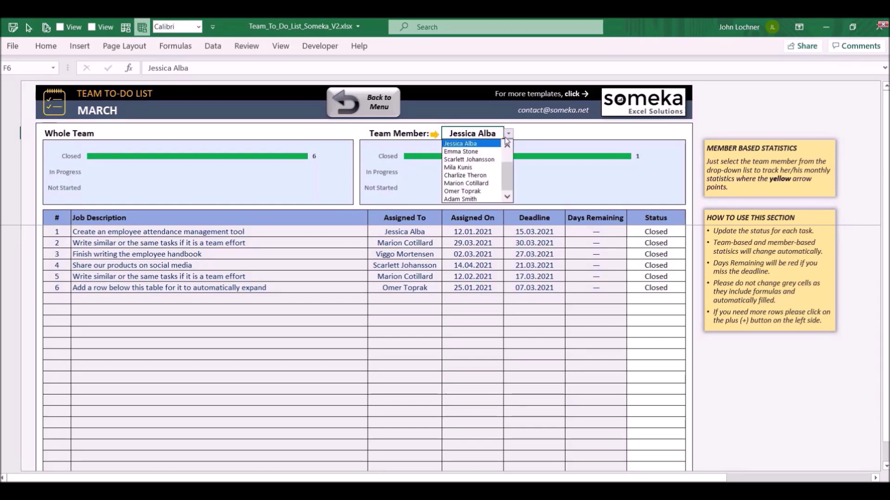
left_click(492, 178)
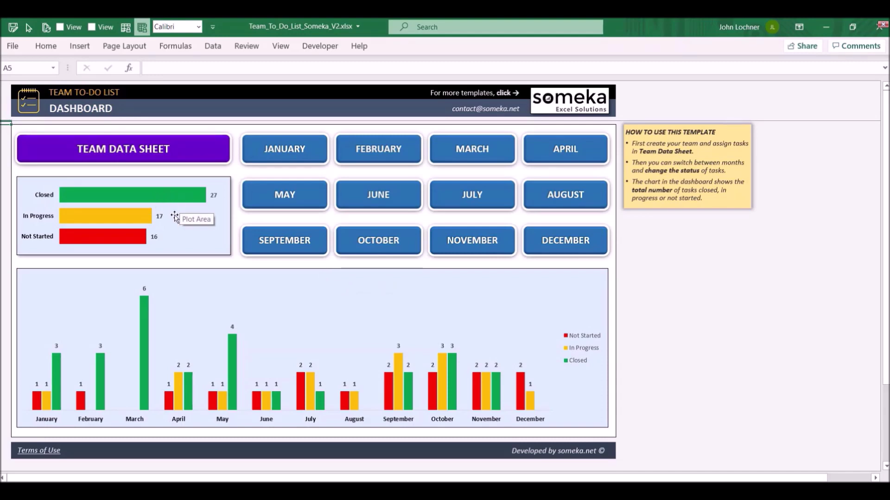
scroll(243, 341, "down", 1)
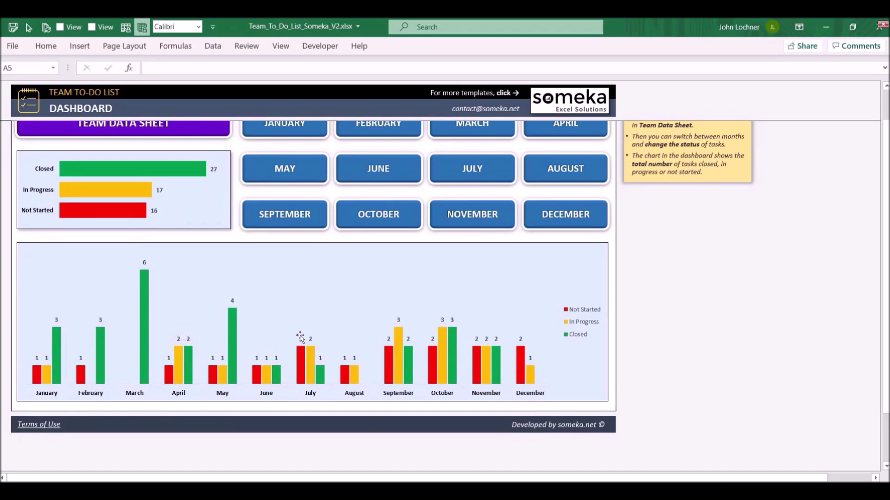
scroll(301, 330, "up", 1)
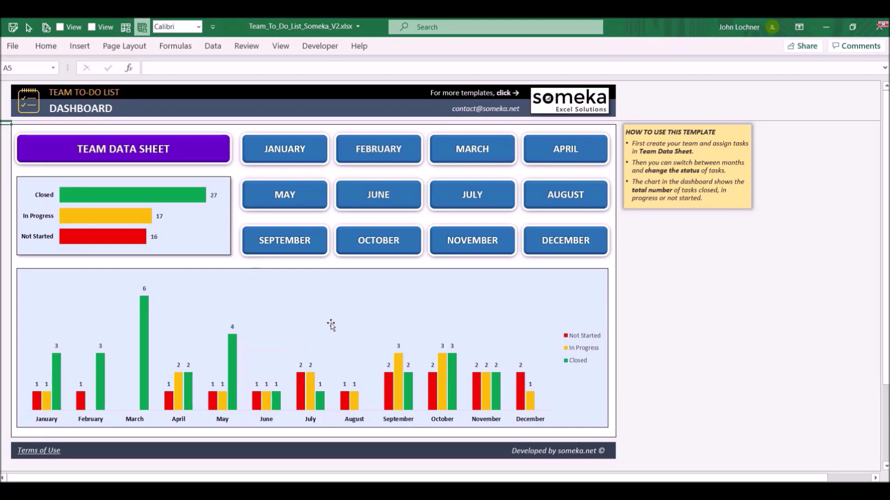
Switch to the Team Data Sheet, whose totals read 16 not started, 17 in progress, 27 closed.
left_click(178, 149)
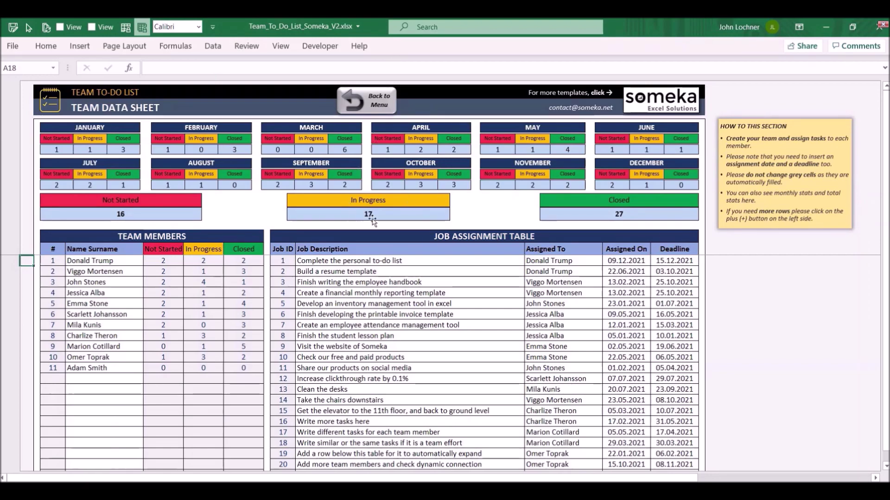
Go from the Team Data Sheet back to the Dashboard with Back to Menu.
left_click(361, 99)
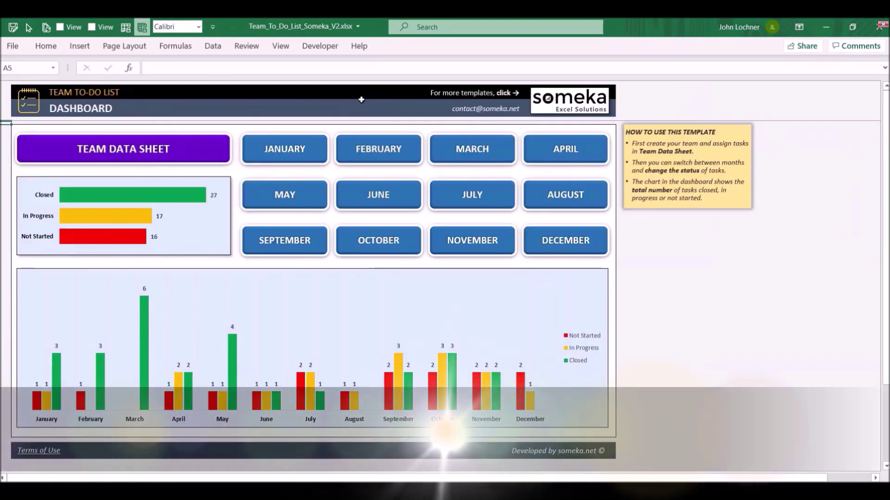